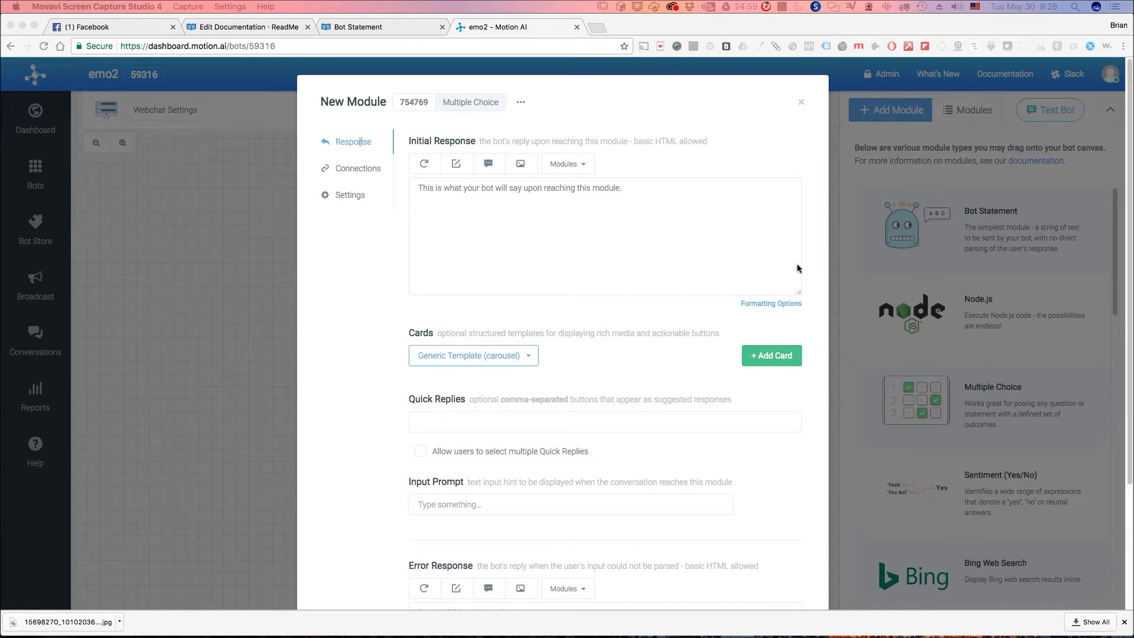
Step: Replace the module's initial response with 'What color do you like?'
{"action": "left_click", "coordinate": [641, 192]}
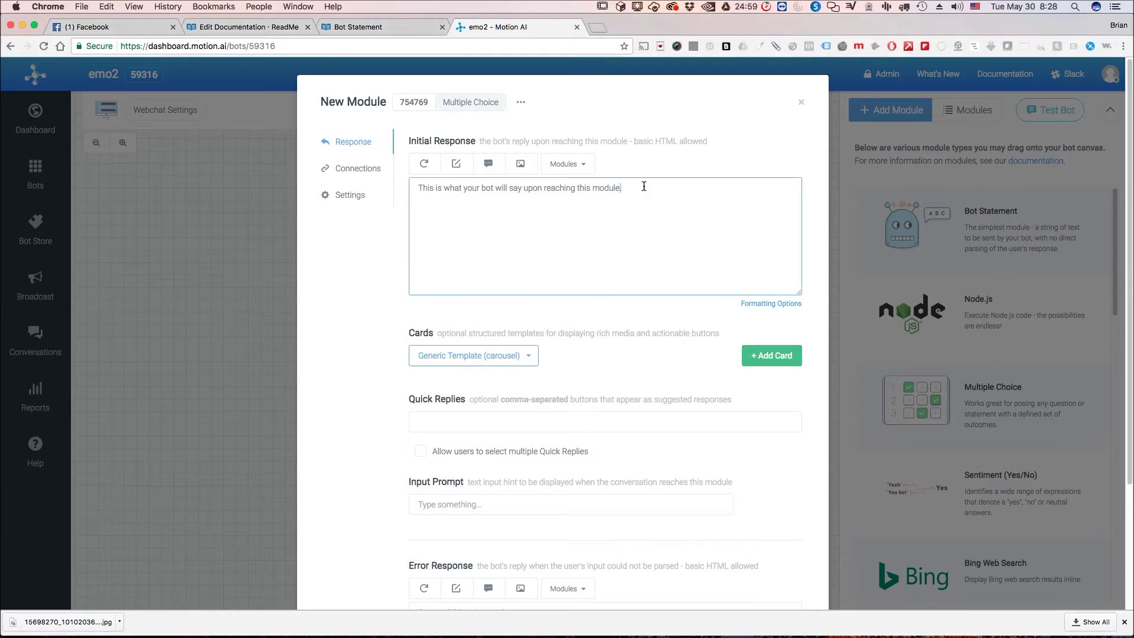
{"action": "key", "text": "super+a"}
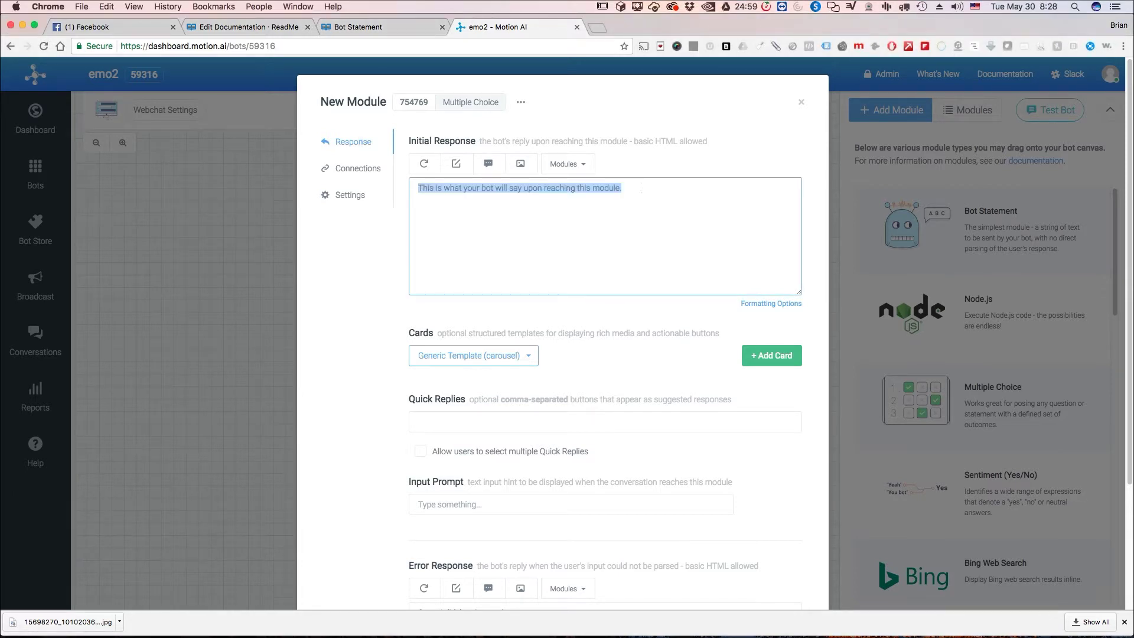
{"action": "type", "text": "What color"}
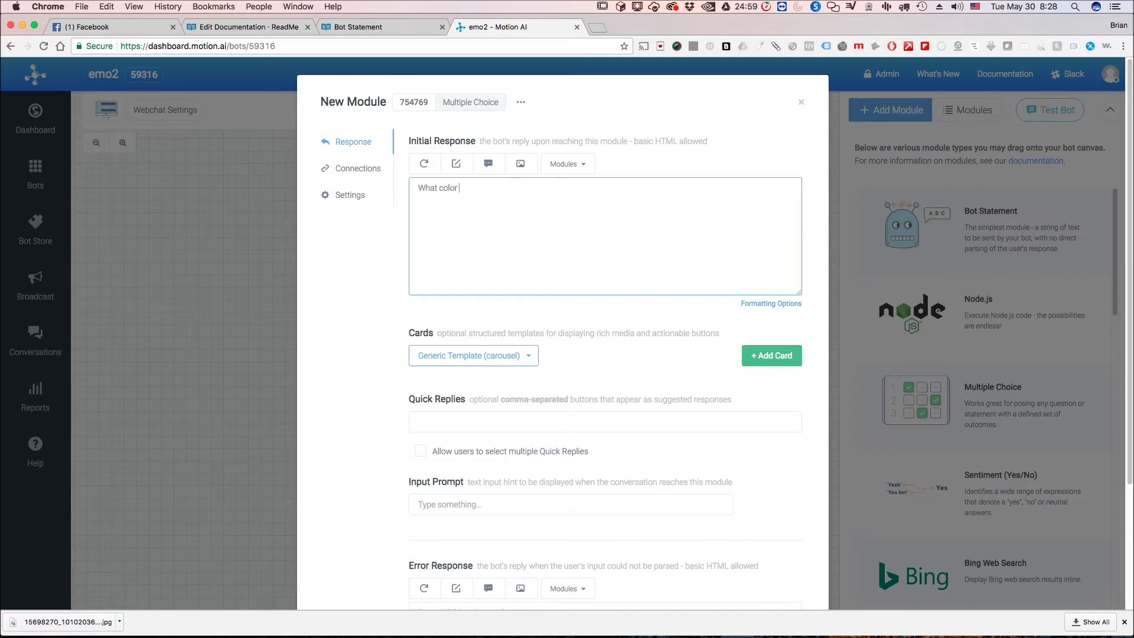
{"action": "type", "text": " do you like?"}
Step: Add Blue, Yellow and Red as quick replies
{"action": "left_click", "coordinate": [443, 420]}
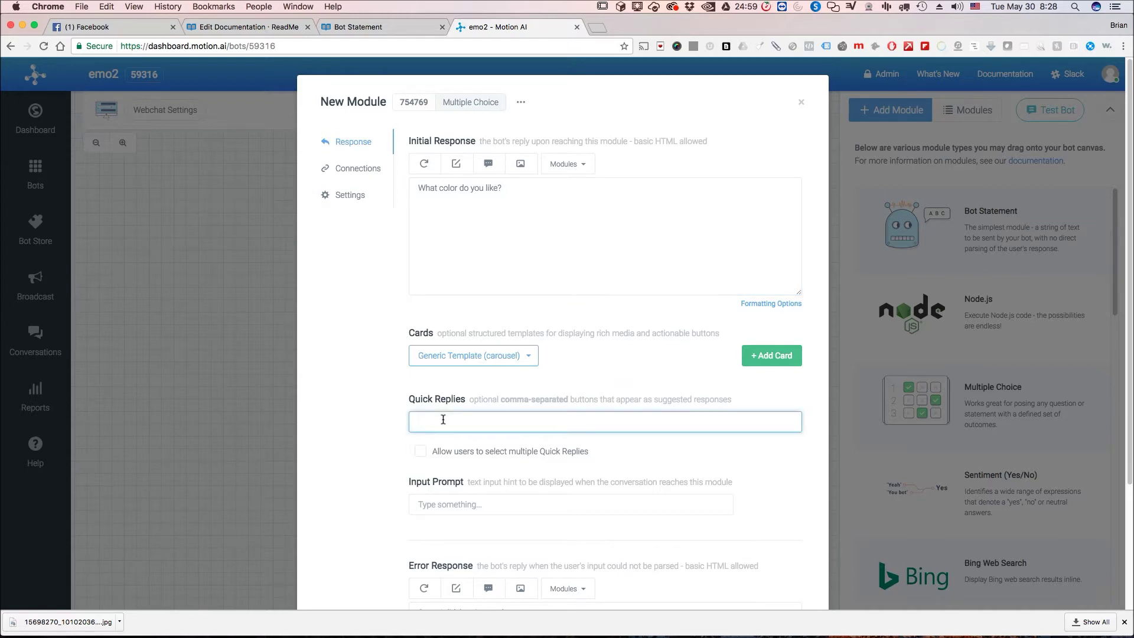
{"action": "type", "text": "Blue,Yel"}
{"action": "type", "text": "low,Red,"}
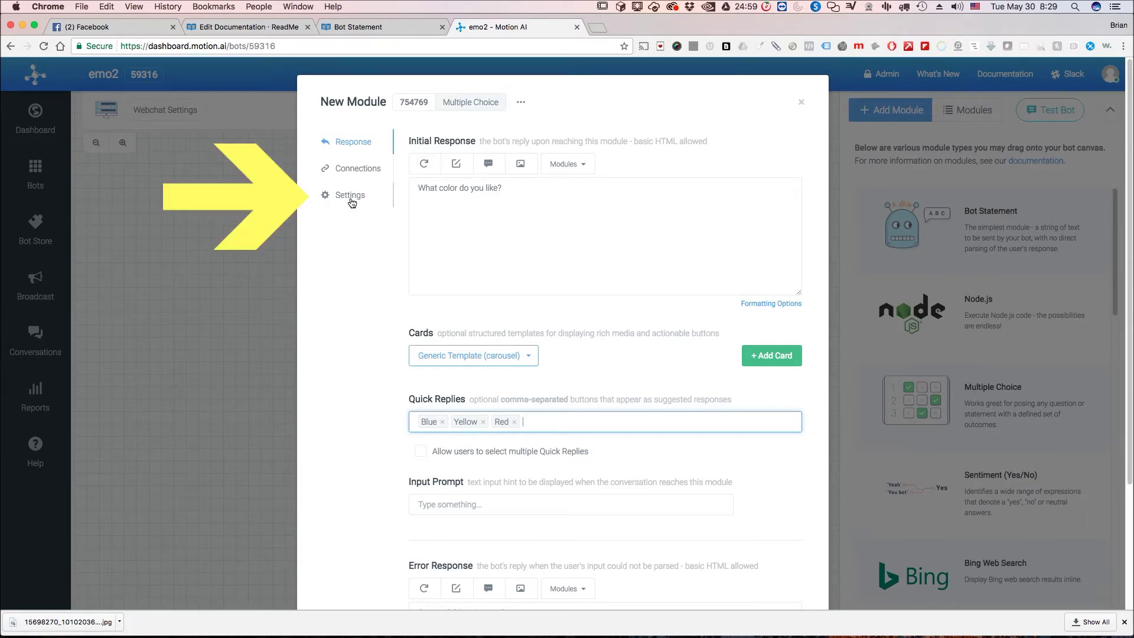
{"action": "left_click", "coordinate": [351, 196]}
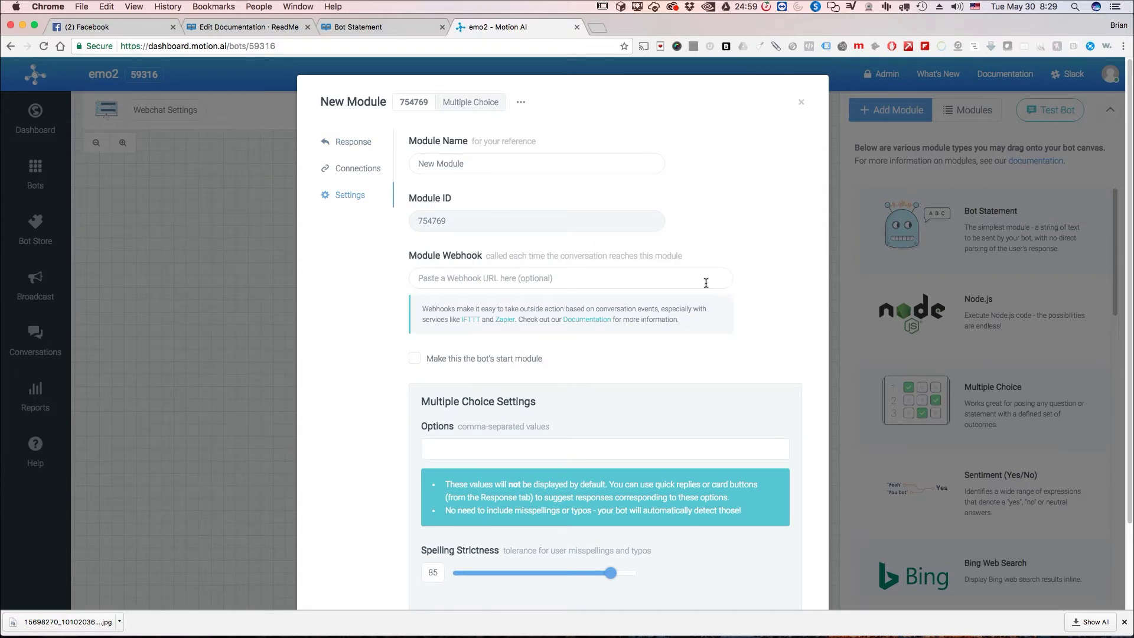
Step: Enter blue, yellow and red in the Multiple Choice Options field
{"action": "scroll", "coordinate": [590, 396], "scroll_direction": "down", "scroll_amount": 3}
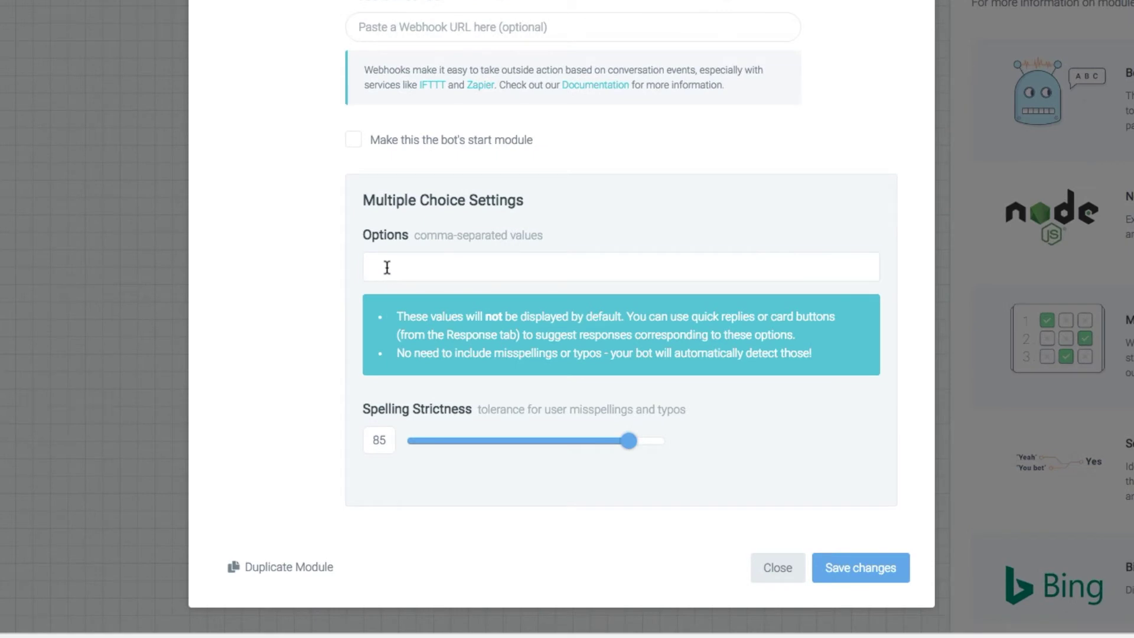
{"action": "left_click", "coordinate": [385, 266]}
{"action": "type", "text": "blu"}
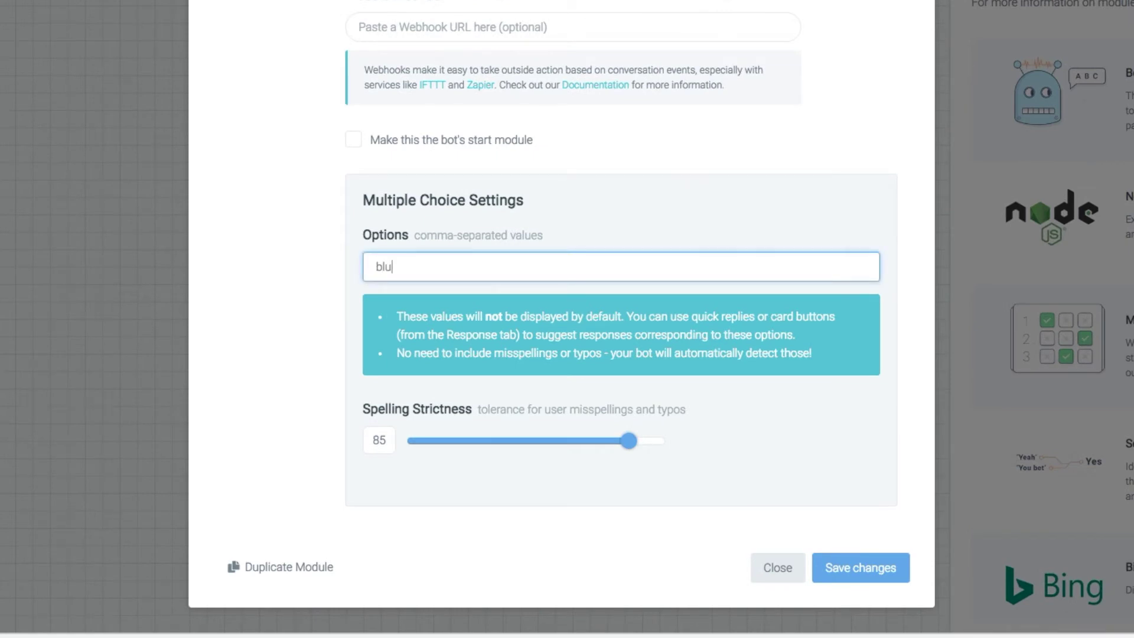
{"action": "type", "text": "e,yellow,red,"}
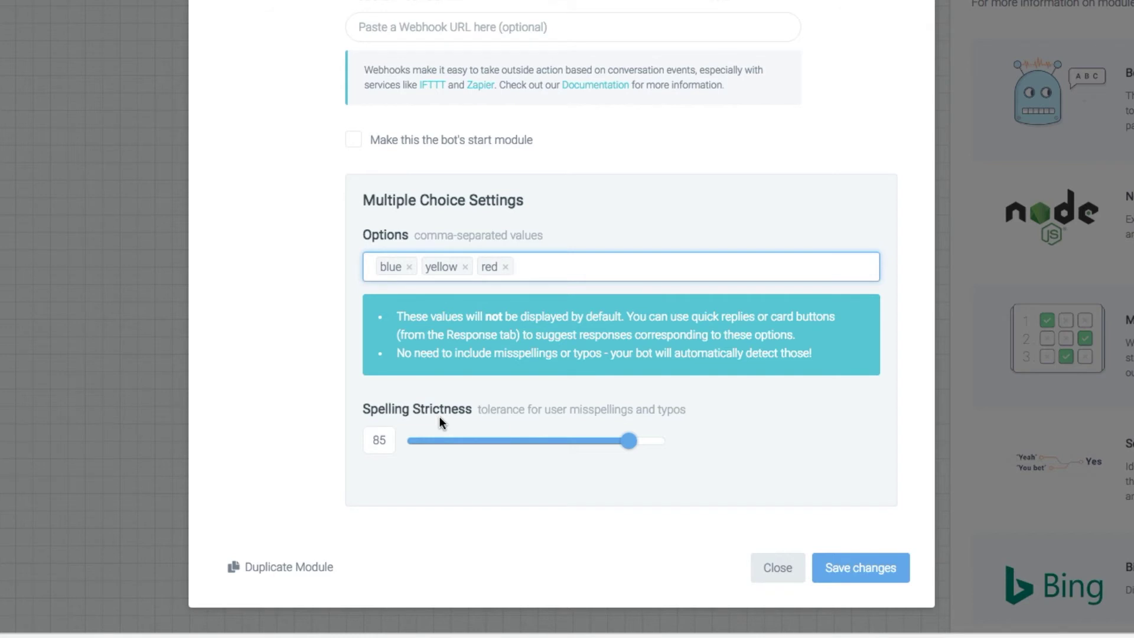
Step: Leave spelling strictness at 85 and save the multiple-choice module
{"action": "left_click_drag", "start_coordinate": [626, 439], "coordinate": [450, 441]}
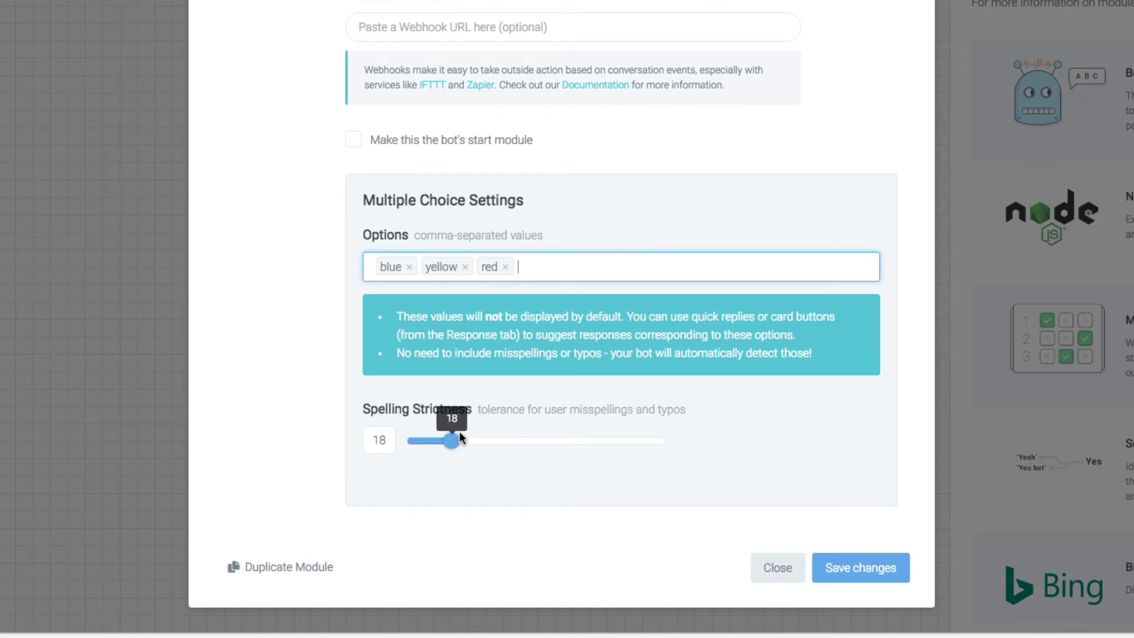
{"action": "left_click_drag", "start_coordinate": [461, 445], "coordinate": [618, 442]}
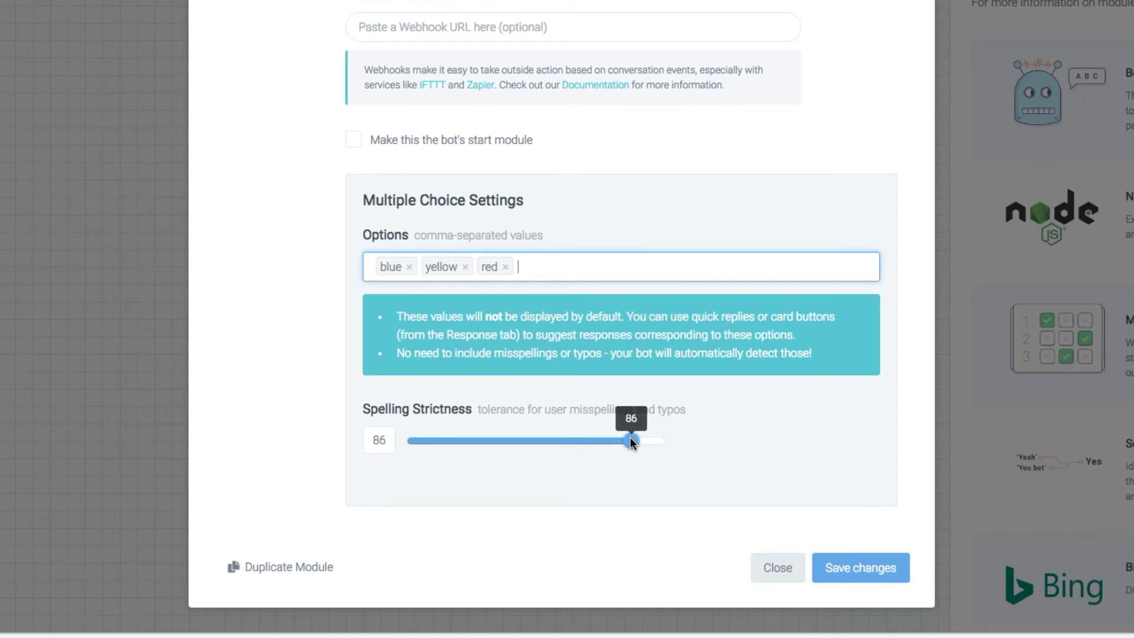
{"action": "left_click_drag", "start_coordinate": [631, 438], "coordinate": [629, 442]}
{"action": "scroll", "coordinate": [260, 239], "scroll_direction": "up", "scroll_amount": 3}
{"action": "mouse_move", "coordinate": [576, 590]}
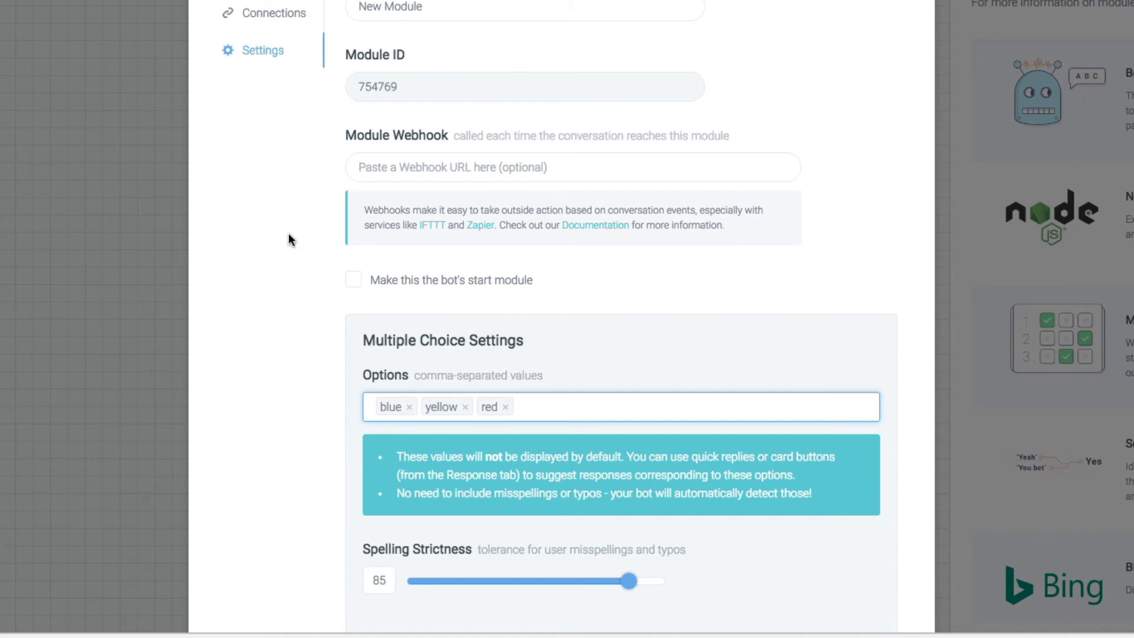
{"action": "scroll", "coordinate": [562, 326], "scroll_direction": "down", "scroll_amount": 3}
{"action": "left_click", "coordinate": [903, 566]}
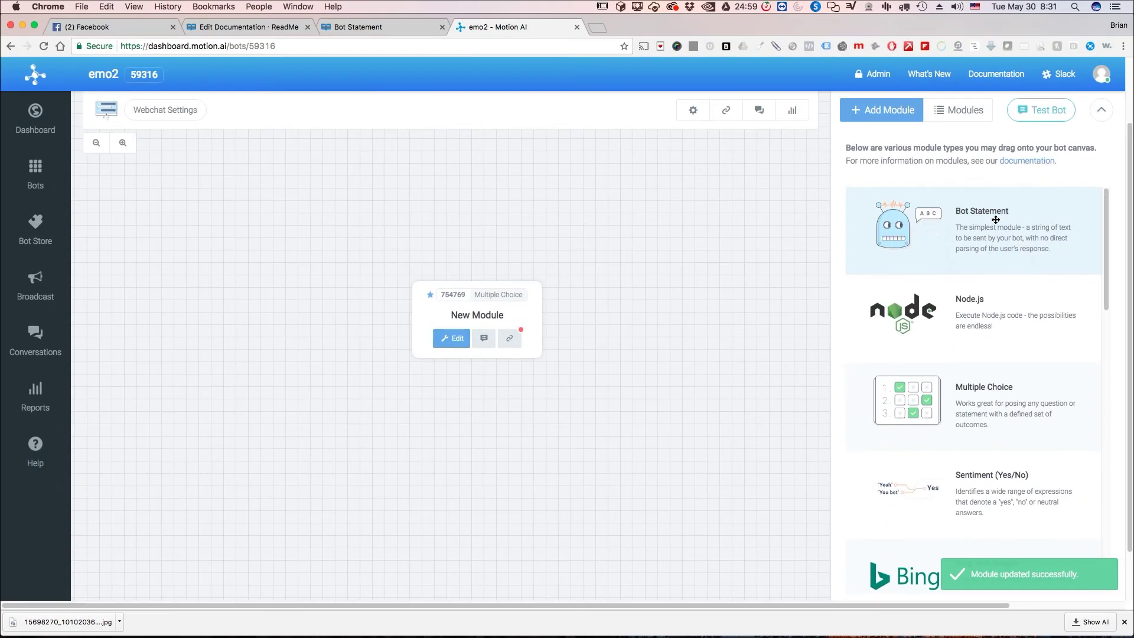
Step: Add a first Bot Statement module for the blue reply, edit its text, and save it
{"action": "left_click_drag", "start_coordinate": [966, 159], "coordinate": [362, 430]}
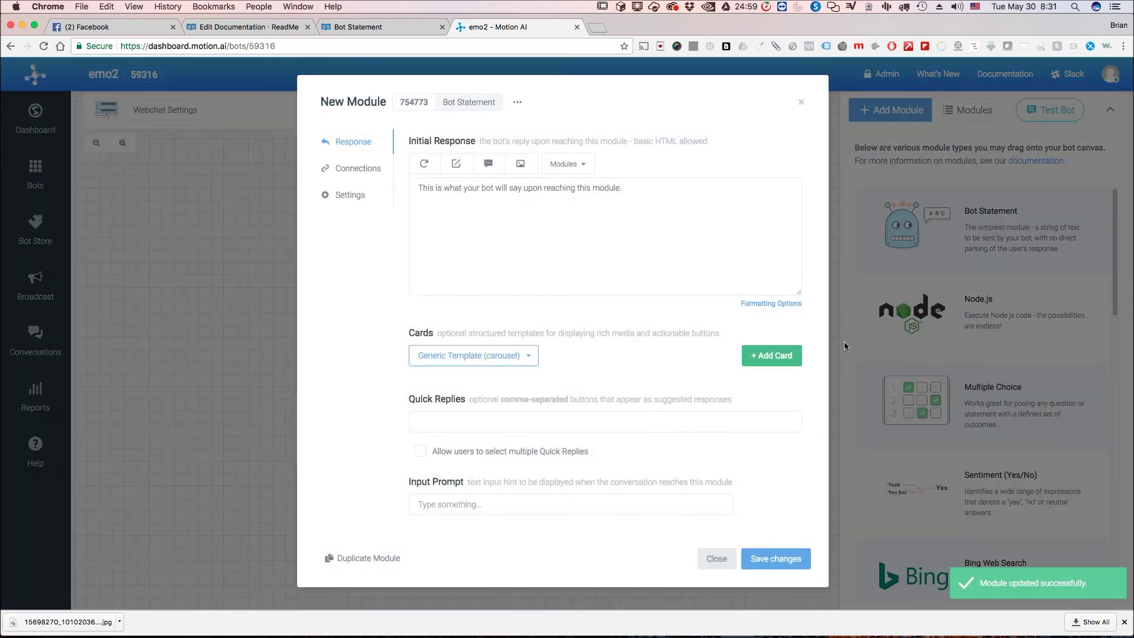
{"action": "triple_click", "coordinate": [455, 189]}
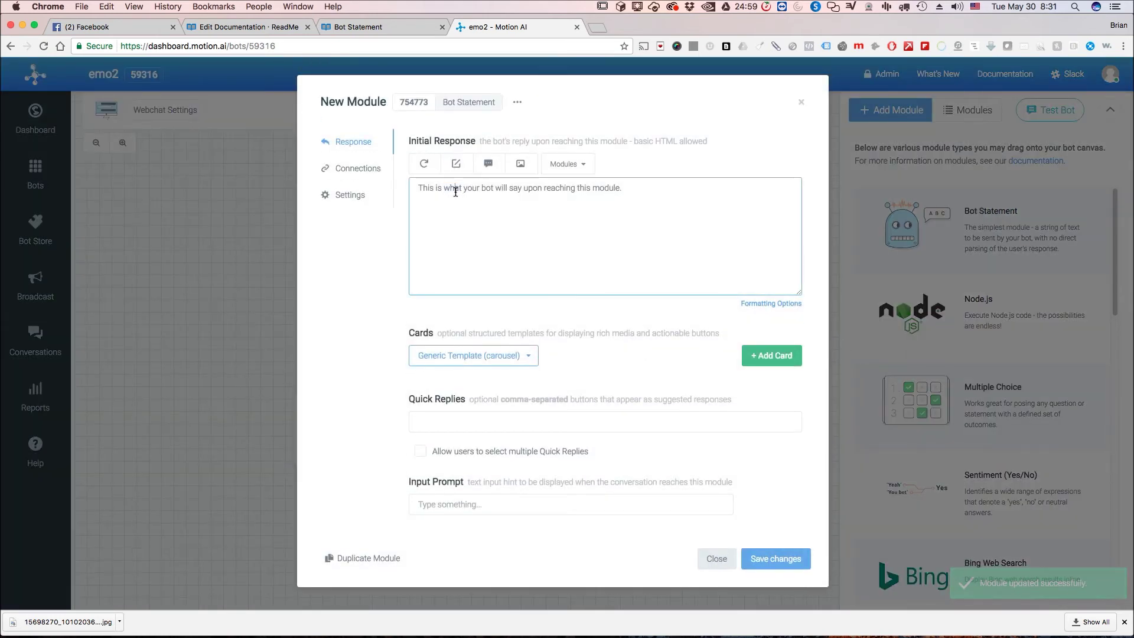
{"action": "type", "text": "Yoiu"}
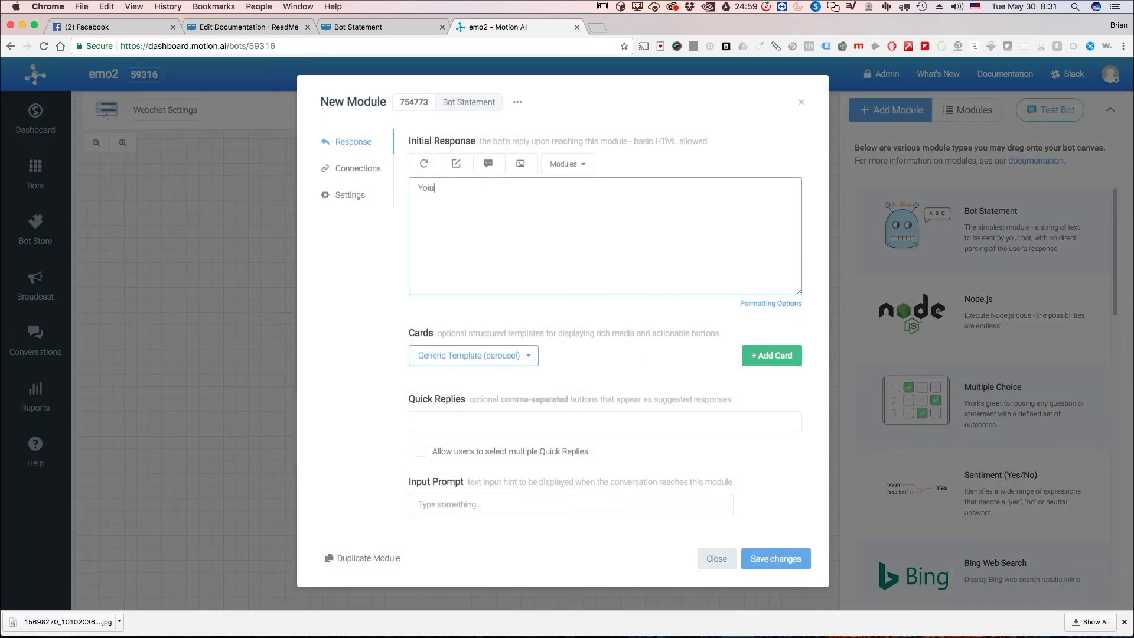
{"action": "key", "text": "BackSpace"}
{"action": "key", "text": "BackSpace"}
{"action": "left_click", "coordinate": [775, 558]}
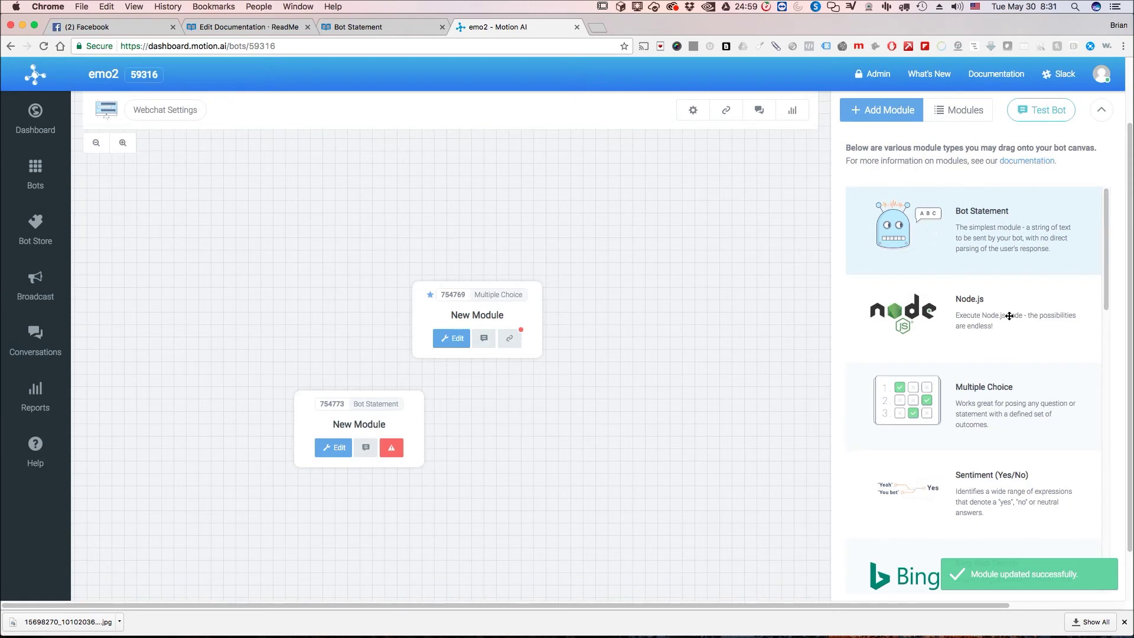
Step: Add a second Bot Statement module replying 'You chose red' and save it
{"action": "left_click_drag", "start_coordinate": [1007, 223], "coordinate": [623, 429]}
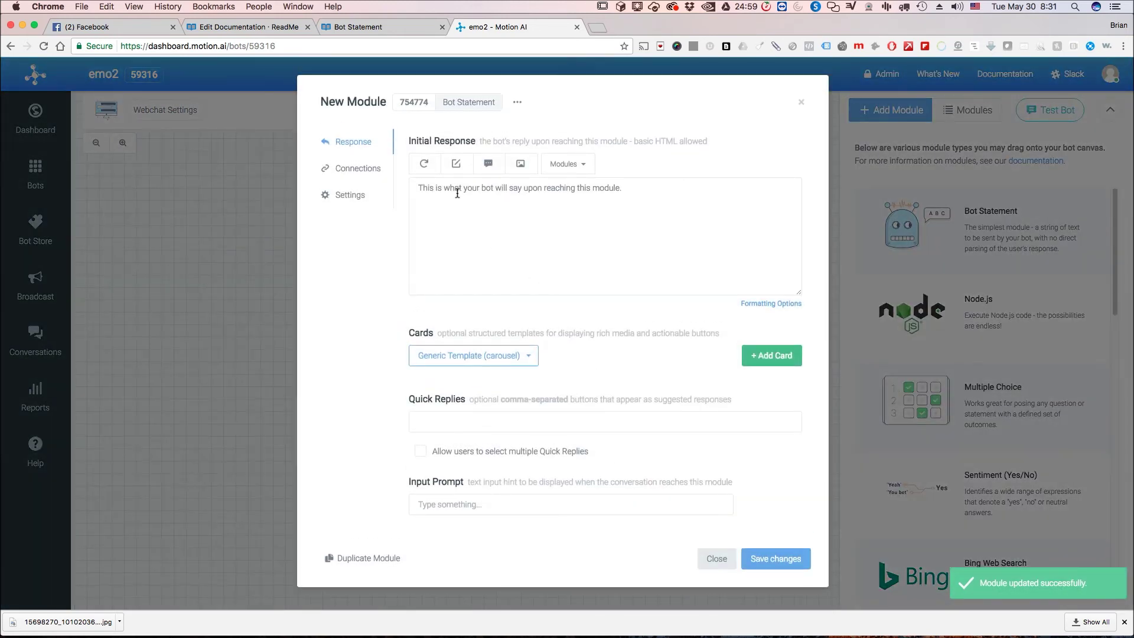
{"action": "left_click", "coordinate": [465, 183]}
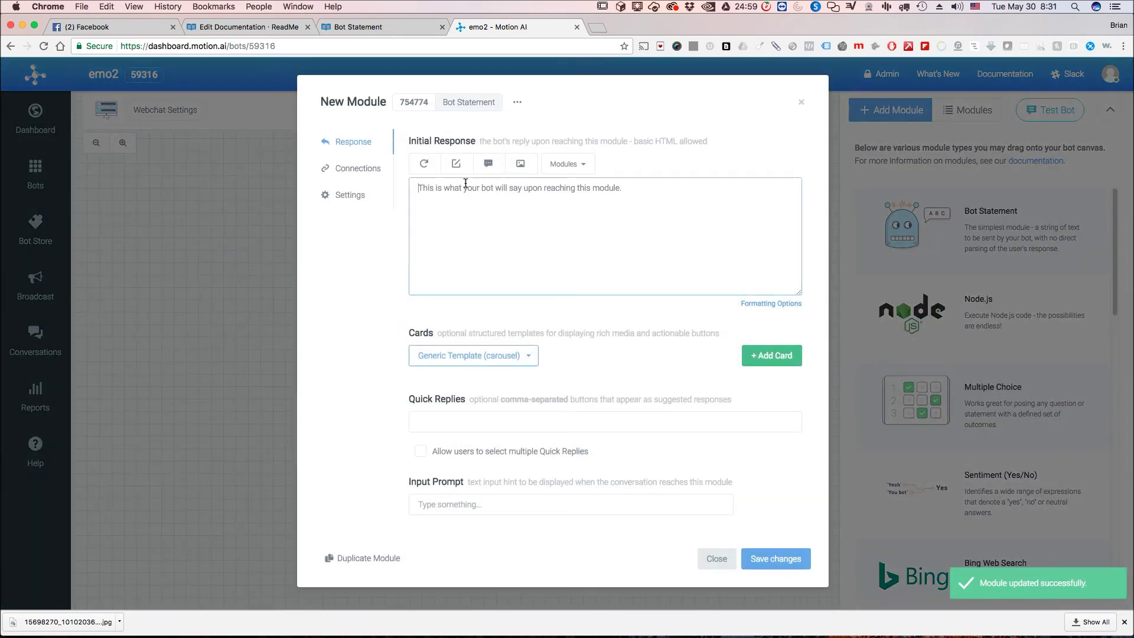
{"action": "key", "text": "super+a"}
{"action": "type", "text": "You chos"}
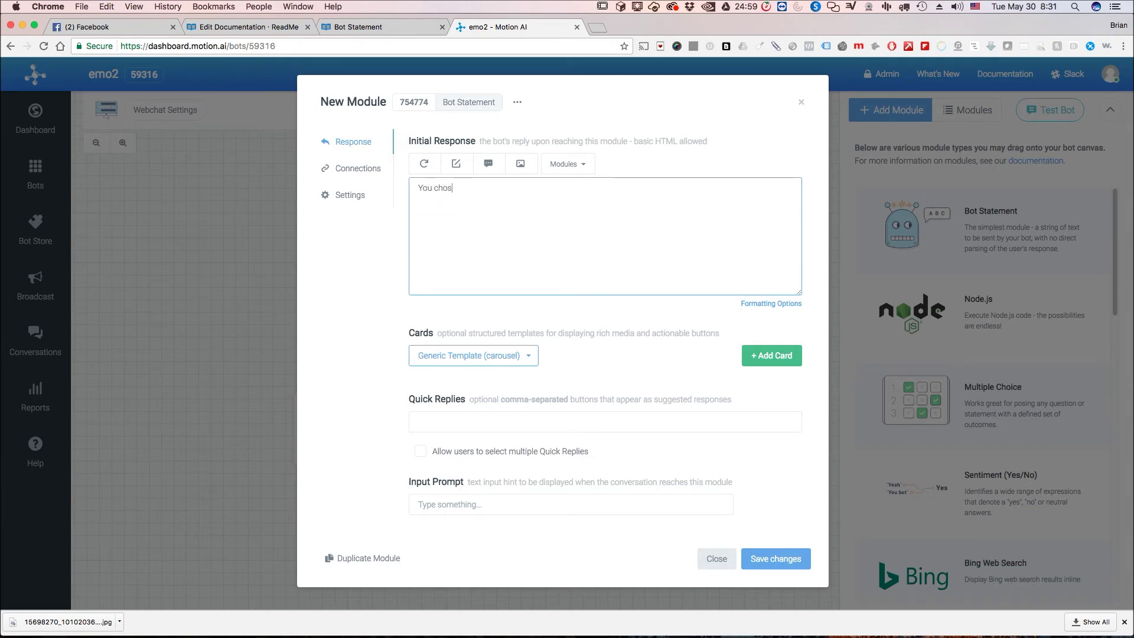
{"action": "type", "text": "e red"}
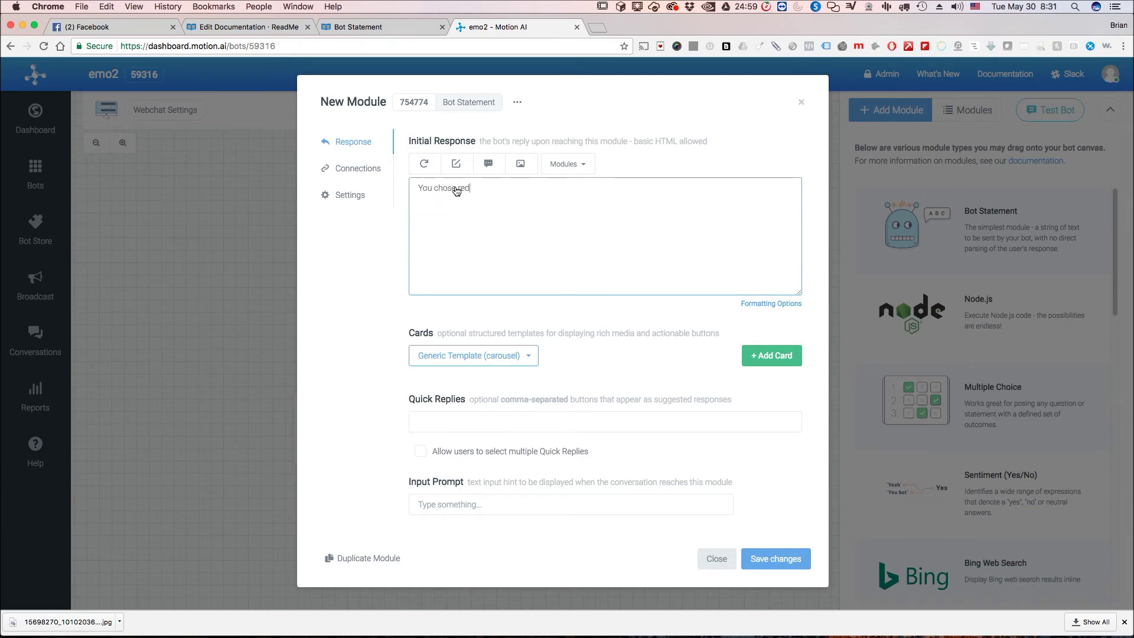
{"action": "left_click", "coordinate": [794, 566]}
Step: Abandon a 'choice from this module' connection unsaved, then edit the 'You chose blue' module
{"action": "left_click", "coordinate": [515, 345]}
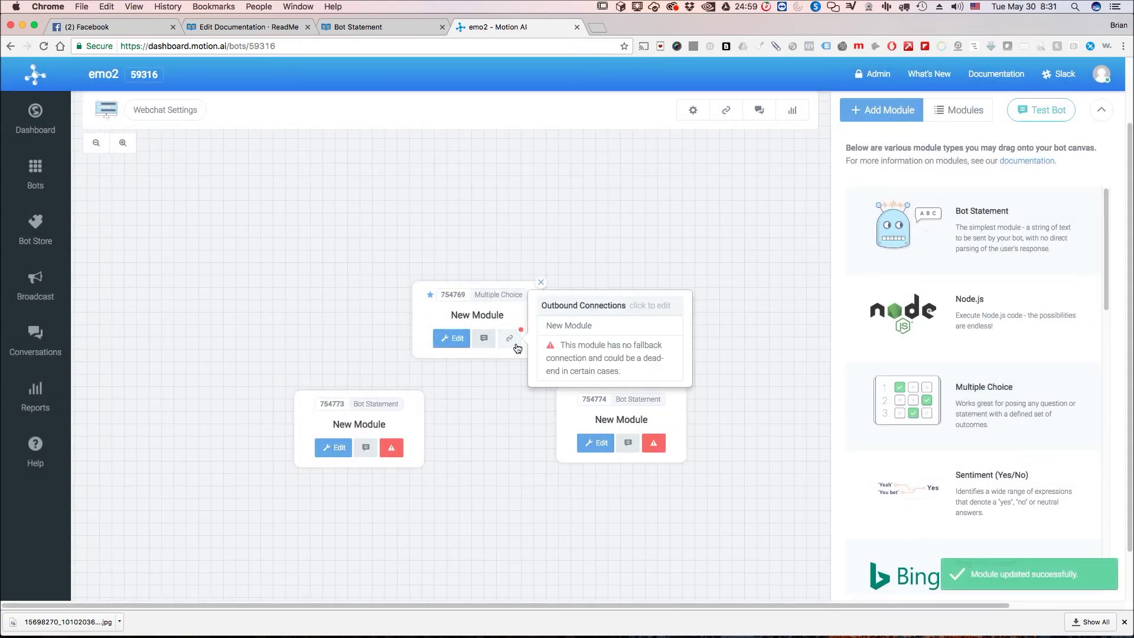
{"action": "left_click", "coordinate": [516, 346]}
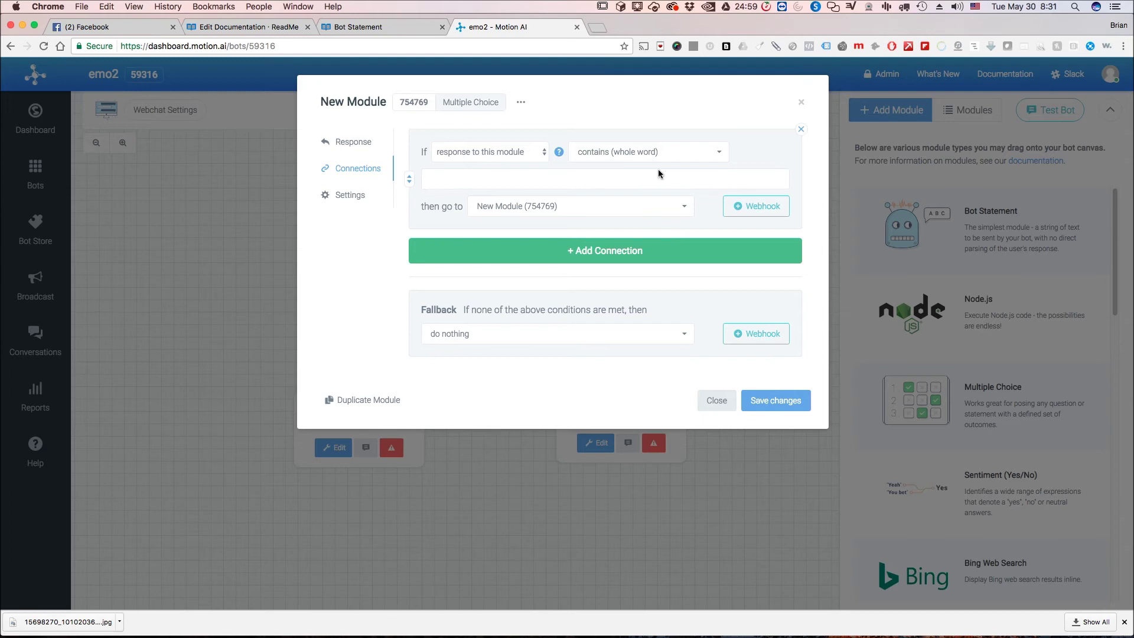
{"action": "left_click", "coordinate": [482, 155]}
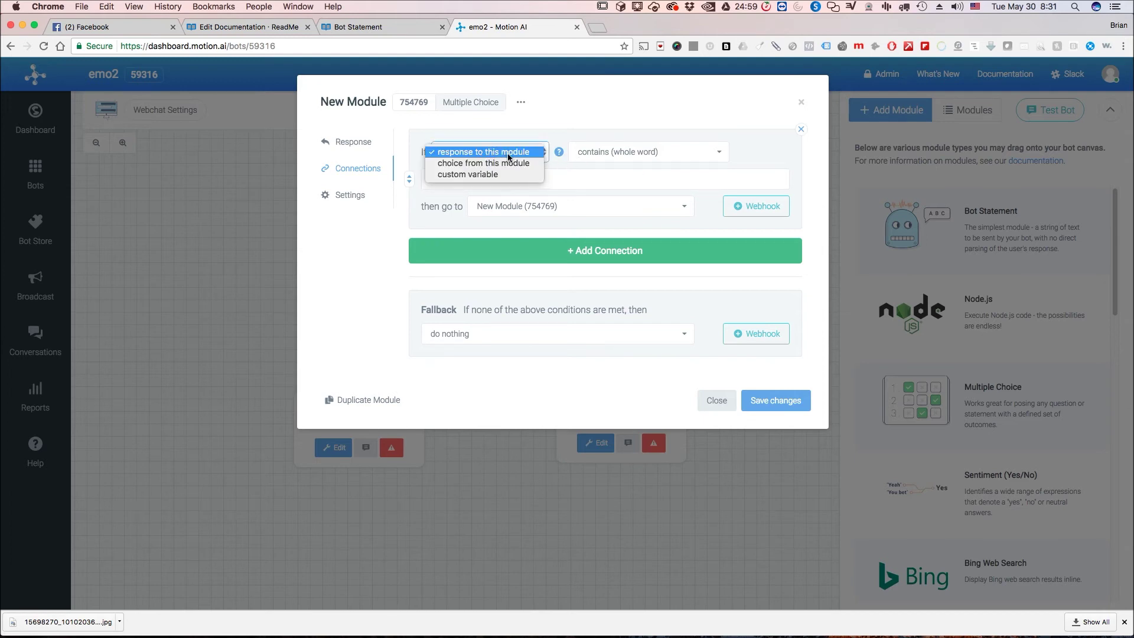
{"action": "left_click", "coordinate": [480, 183]}
{"action": "left_click", "coordinate": [480, 180]}
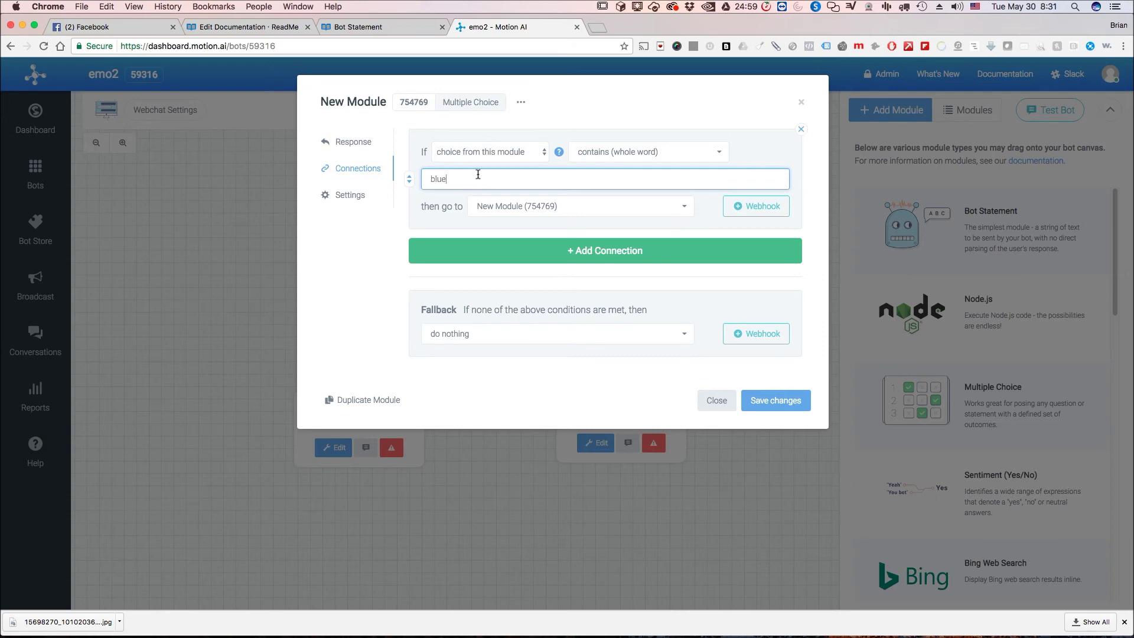
{"action": "left_click", "coordinate": [535, 207]}
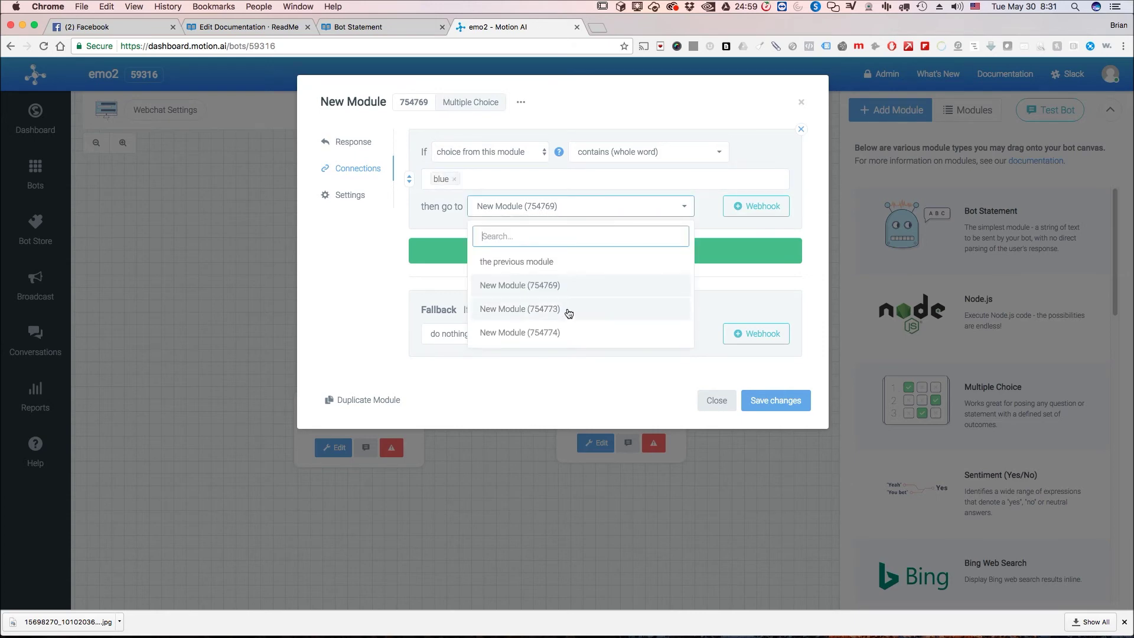
{"action": "left_click", "coordinate": [715, 398]}
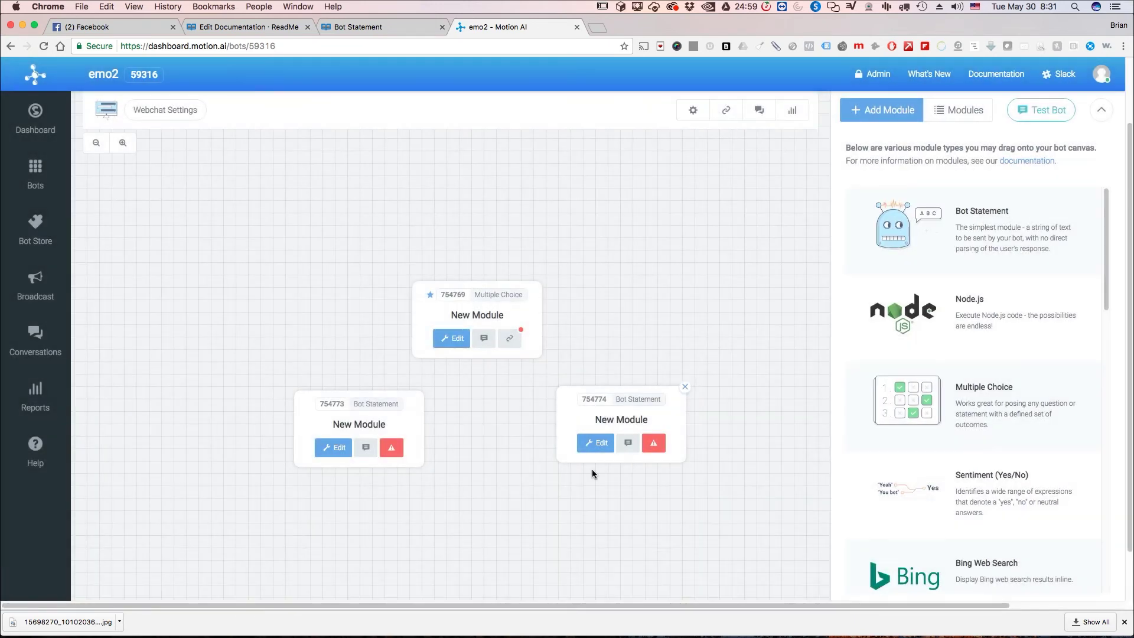
{"action": "left_click", "coordinate": [332, 447]}
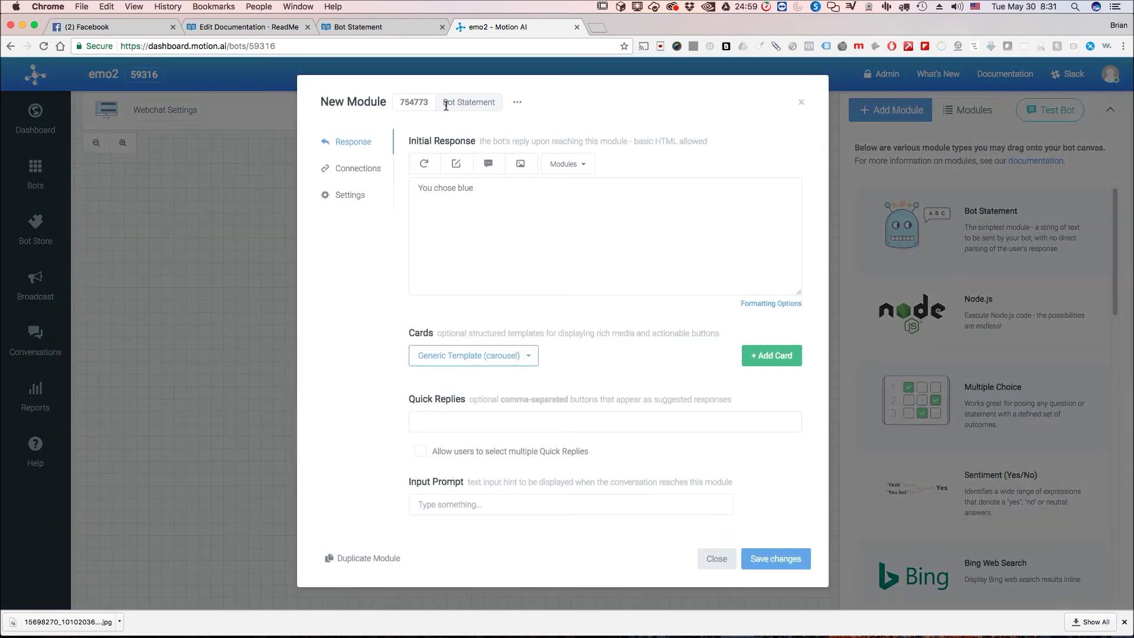
Step: Name module 754773 'Blue' and save it
{"action": "left_click_drag", "start_coordinate": [352, 195], "coordinate": [334, 195]}
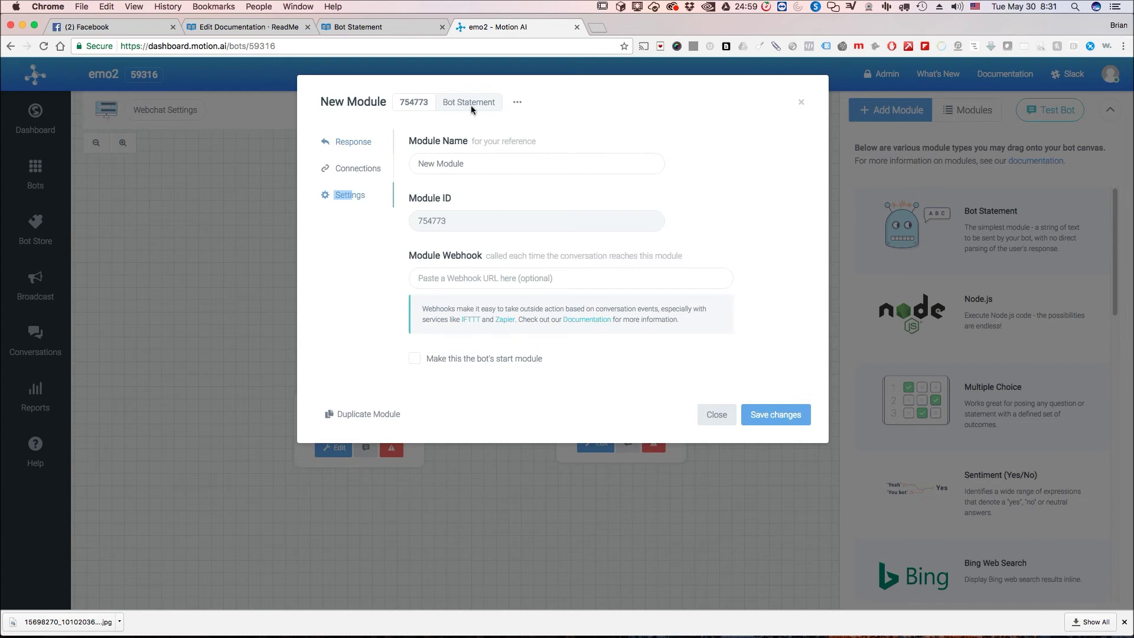
{"action": "triple_click", "coordinate": [446, 165]}
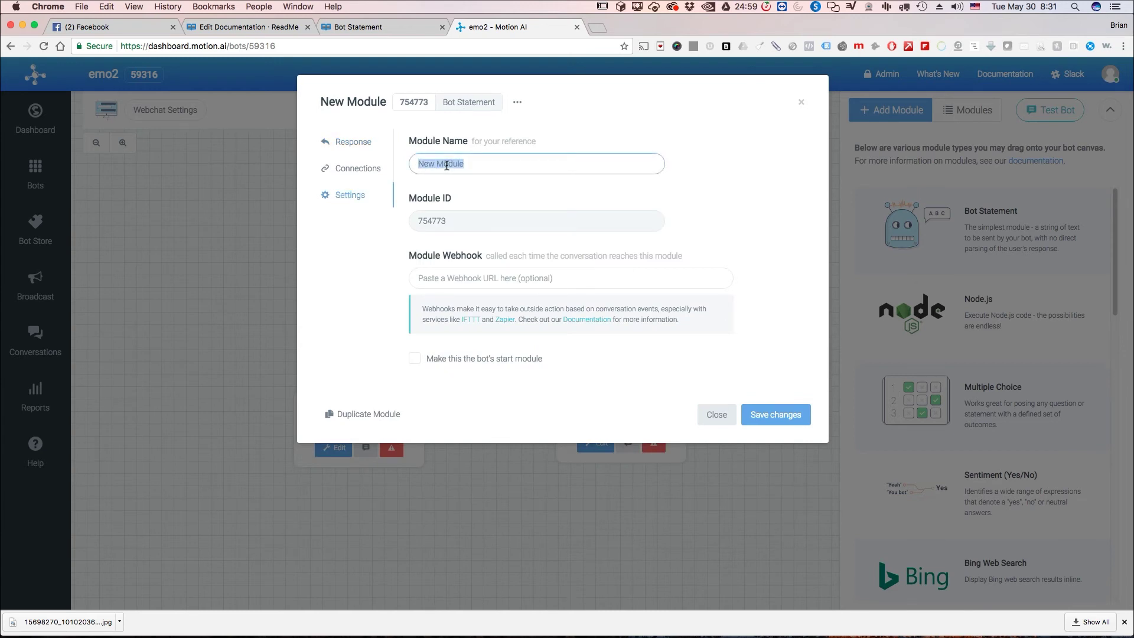
{"action": "type", "text": "Blue"}
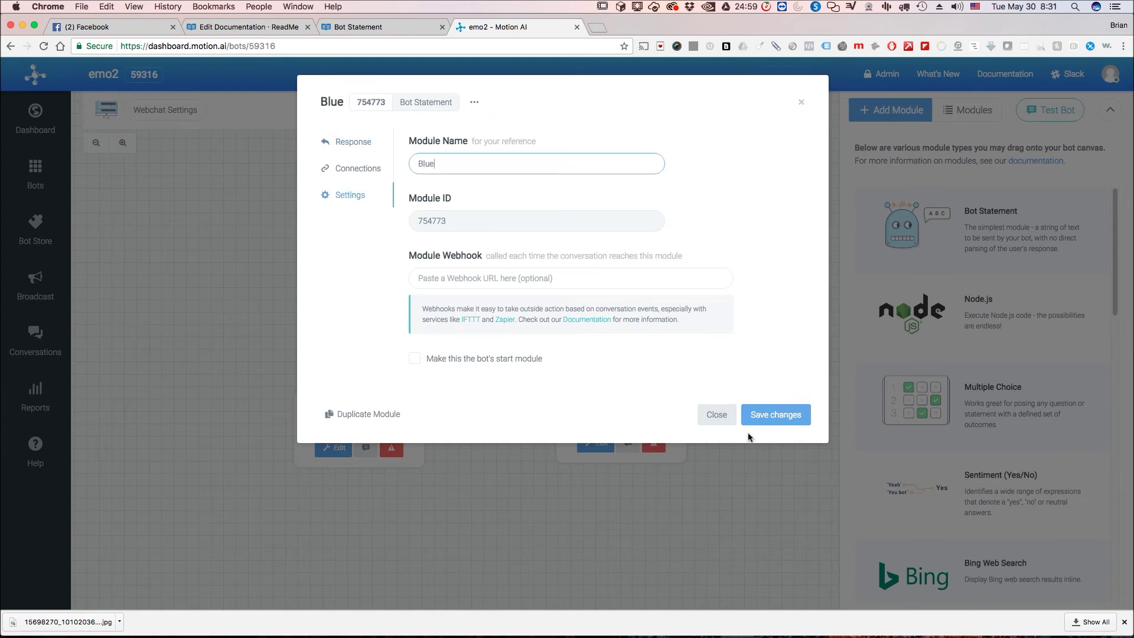
{"action": "left_click", "coordinate": [773, 415]}
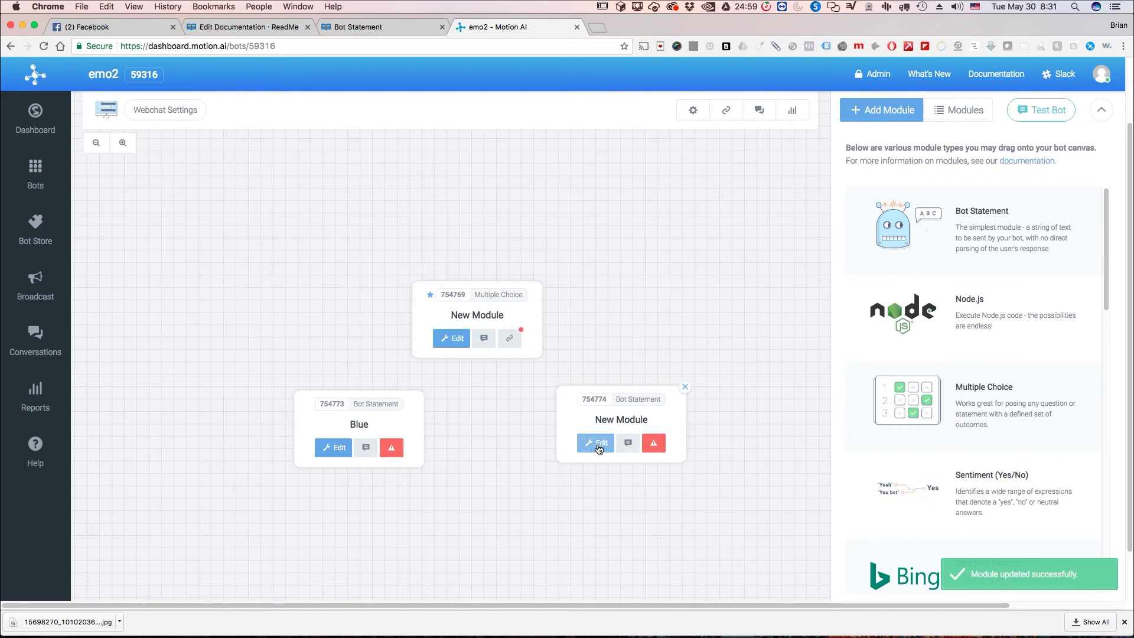
Step: Name module 754774 'Red' and save it
{"action": "left_click", "coordinate": [597, 444]}
{"action": "left_click", "coordinate": [351, 198]}
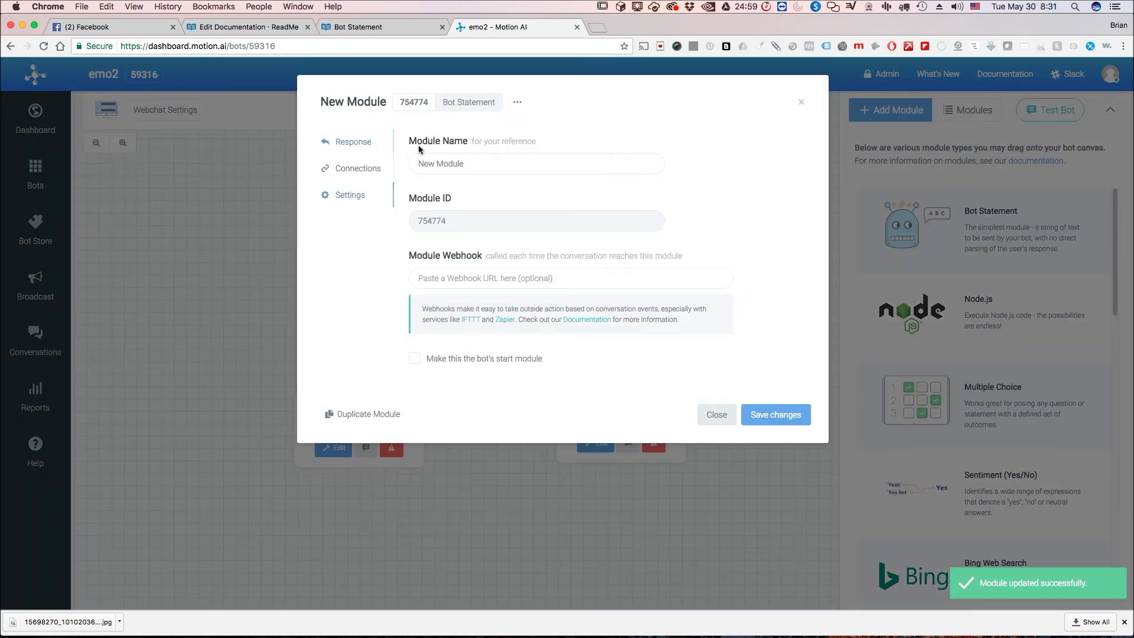
{"action": "triple_click", "coordinate": [448, 164]}
{"action": "type", "text": "Red"}
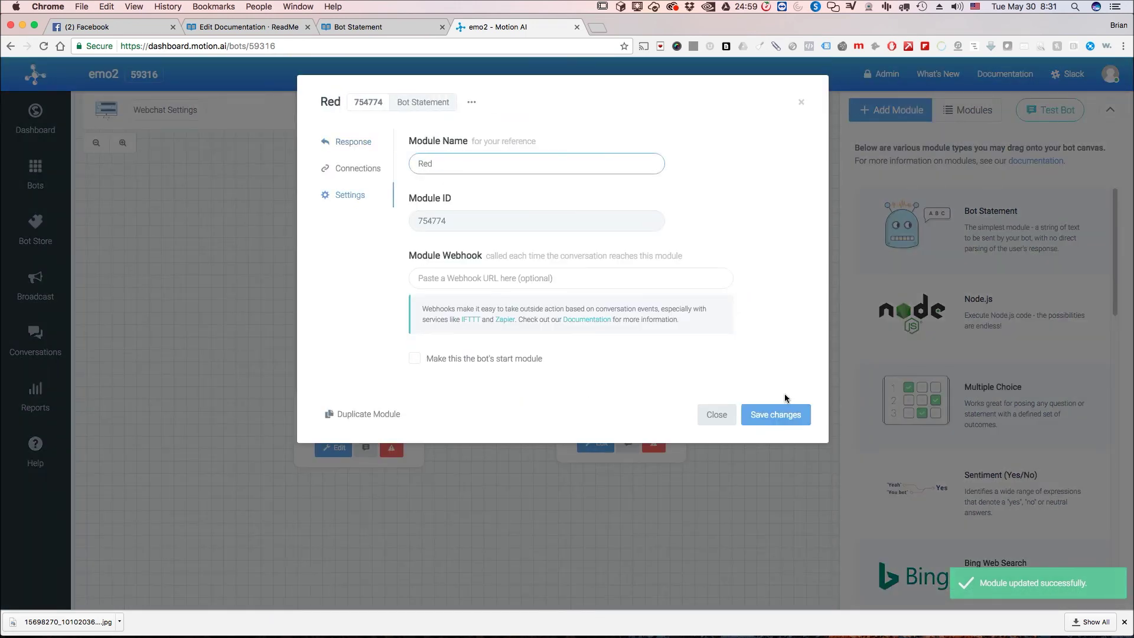
{"action": "left_click", "coordinate": [768, 415]}
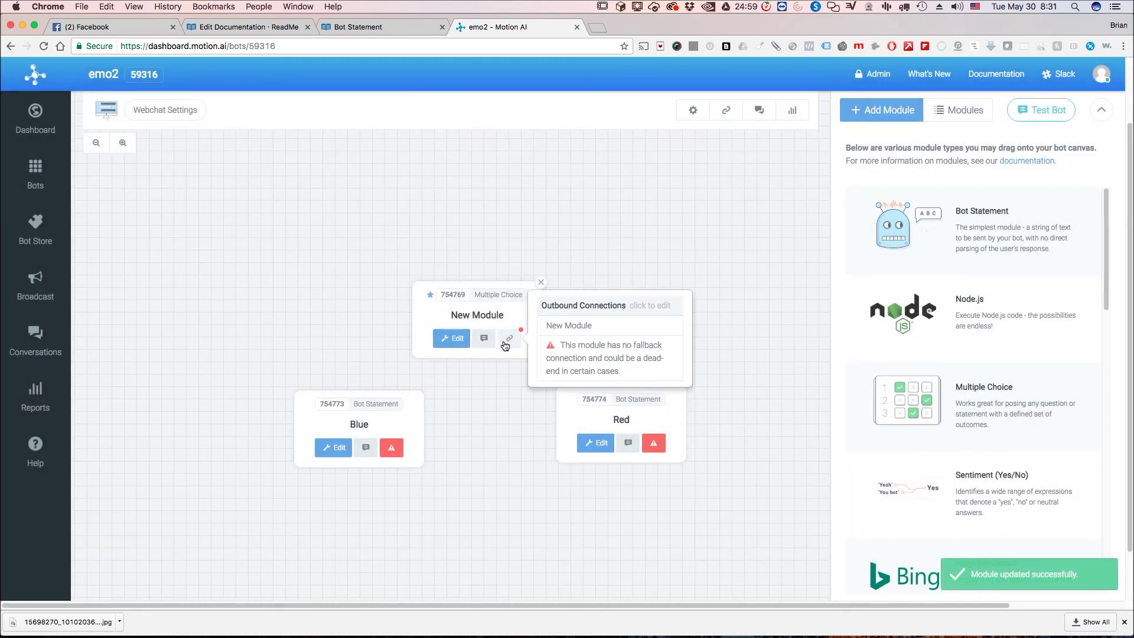
{"action": "left_click", "coordinate": [505, 344]}
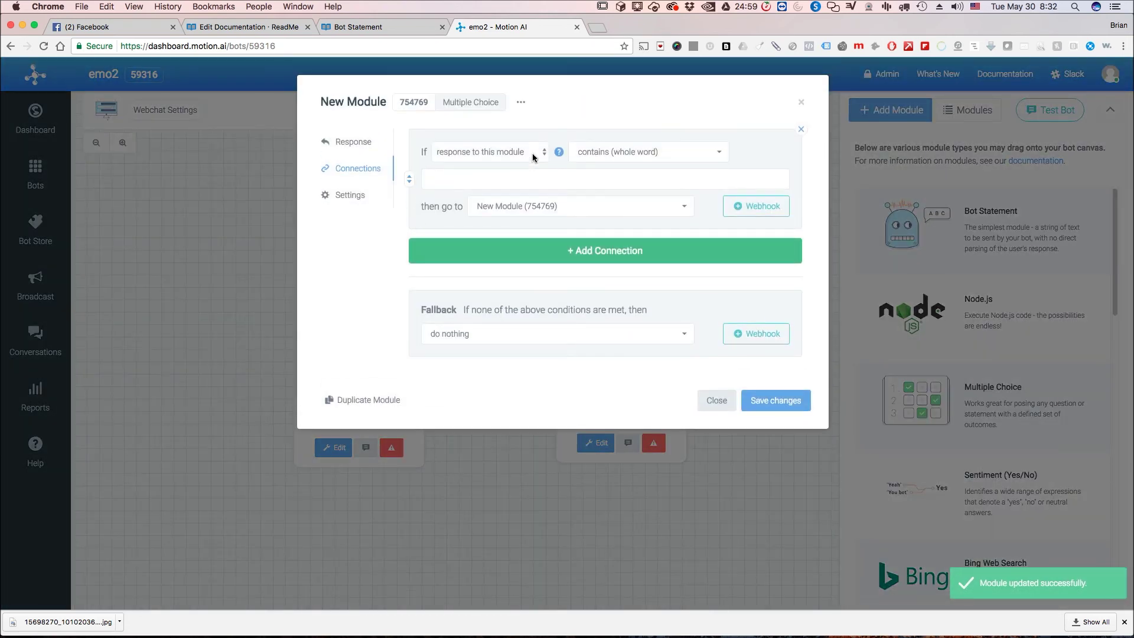
Step: Route the user's choice 'blue' to the Blue module
{"action": "left_click", "coordinate": [533, 155]}
{"action": "left_click", "coordinate": [665, 159]}
{"action": "left_click", "coordinate": [544, 187]}
{"action": "type", "text": "blu"}
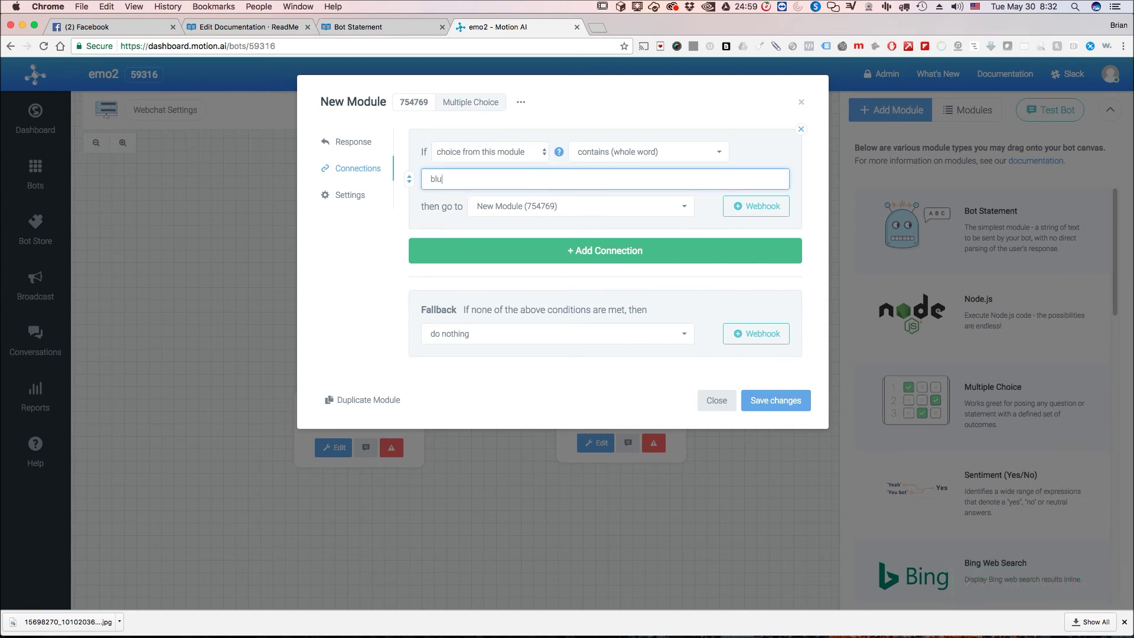
{"action": "left_click", "coordinate": [626, 206]}
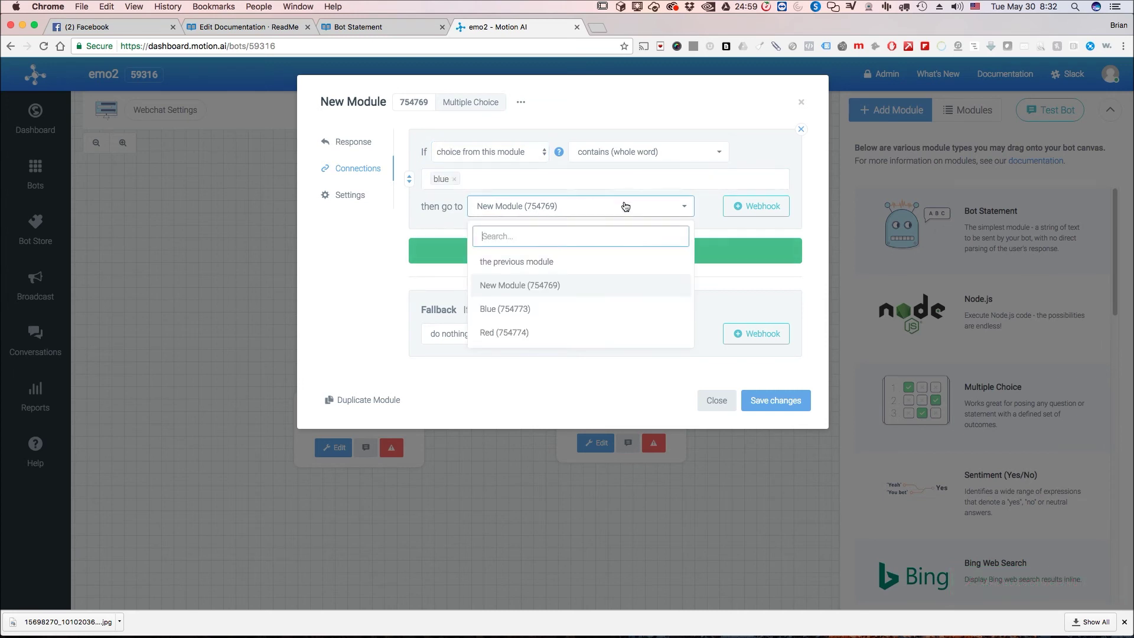
{"action": "left_click", "coordinate": [569, 306]}
Step: Add a second rule sending choice 'red' to the Red module, and save both connections
{"action": "left_click", "coordinate": [615, 246]}
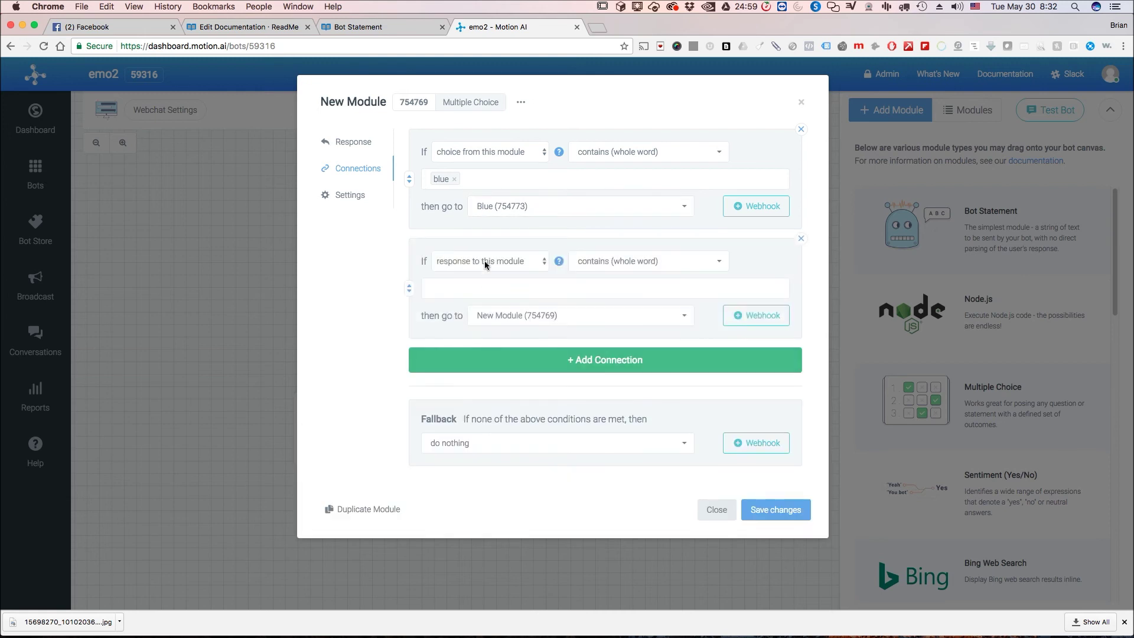
{"action": "left_click", "coordinate": [484, 264]}
{"action": "left_click", "coordinate": [492, 271]}
{"action": "left_click", "coordinate": [494, 287]}
{"action": "type", "text": "red"}
{"action": "left_click", "coordinate": [519, 319]}
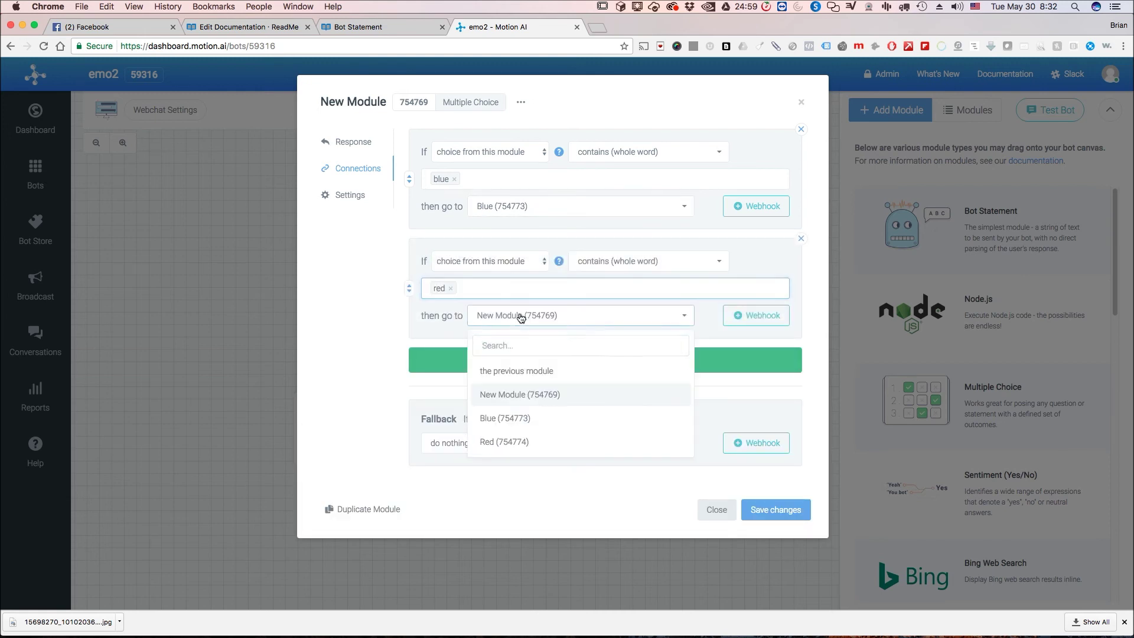
{"action": "left_click", "coordinate": [546, 441]}
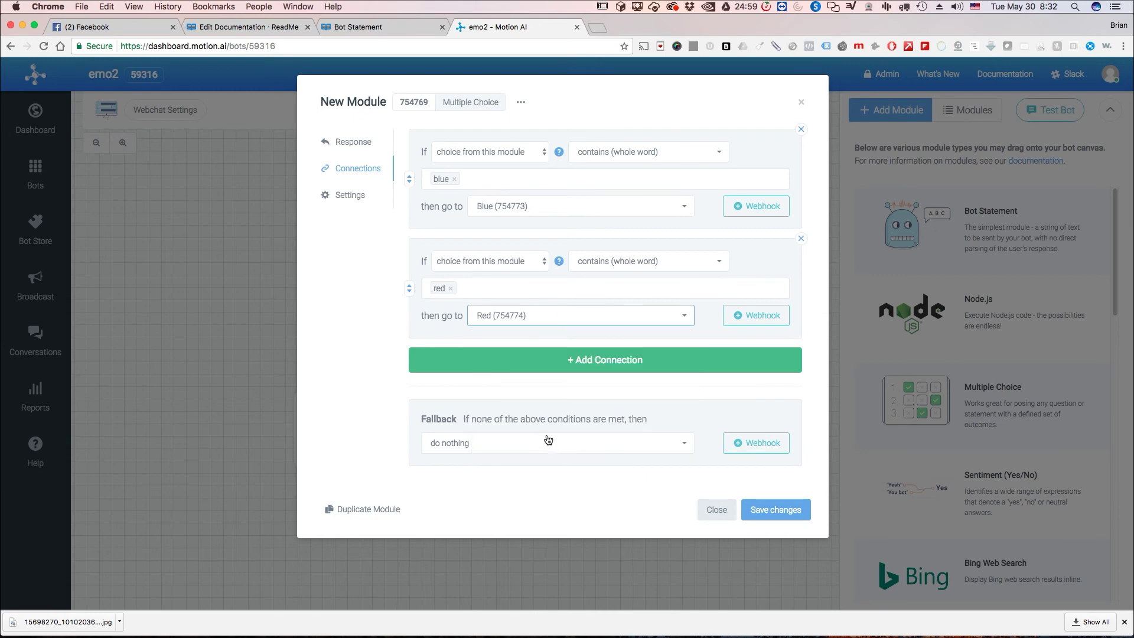
{"action": "left_click", "coordinate": [757, 509]}
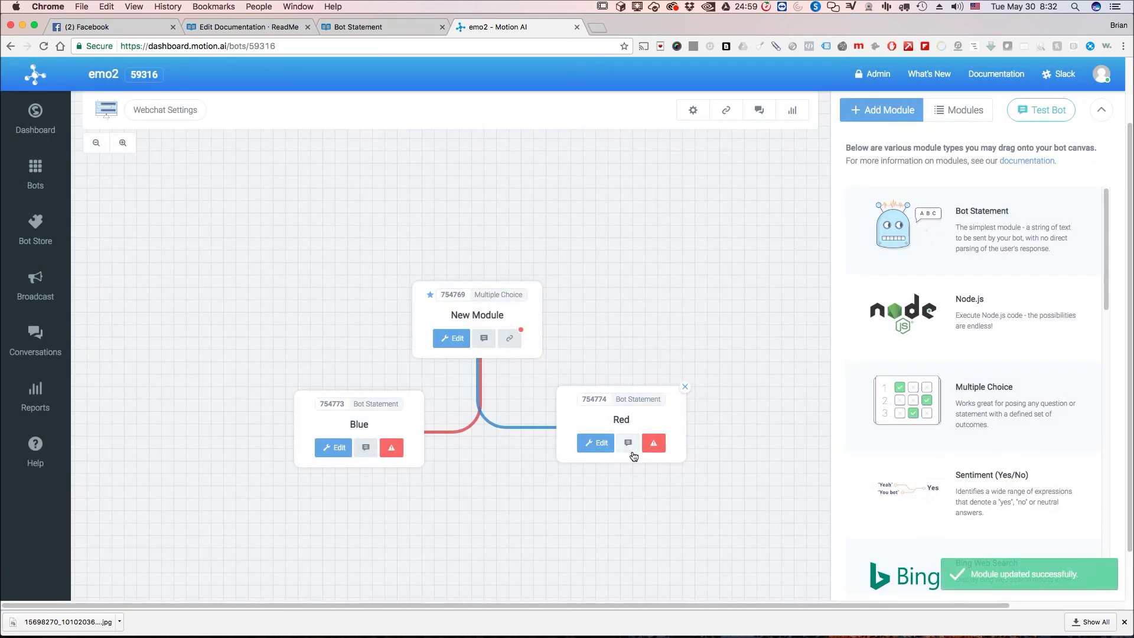
Step: Test the bot by answering Blue, which replies 'You chose blue'
{"action": "left_click", "coordinate": [1040, 110]}
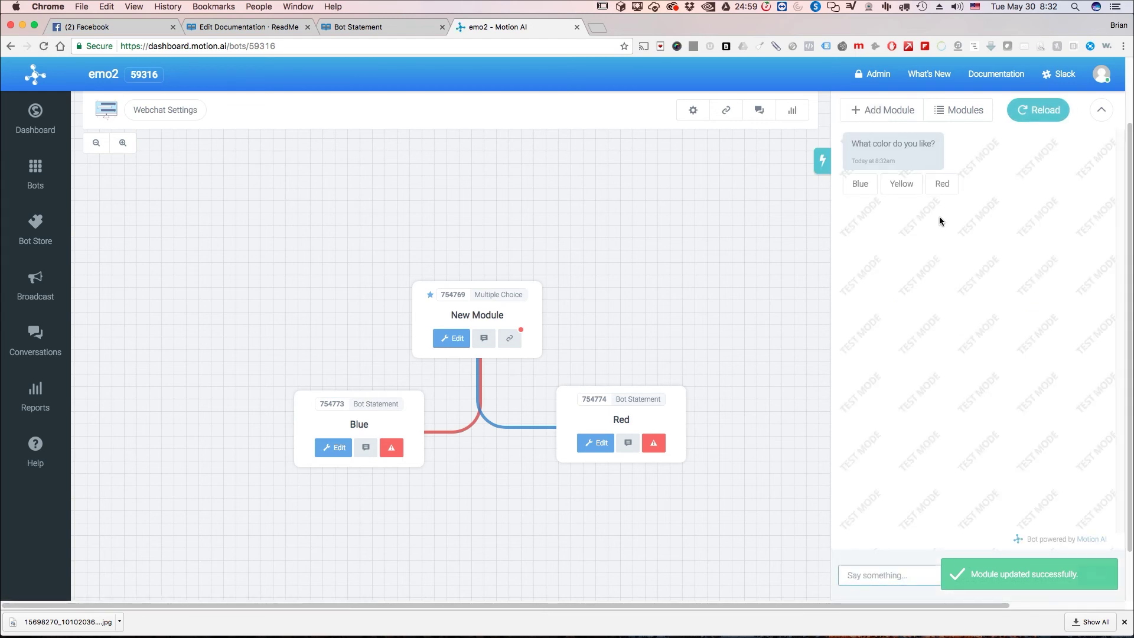
{"action": "left_click", "coordinate": [860, 184]}
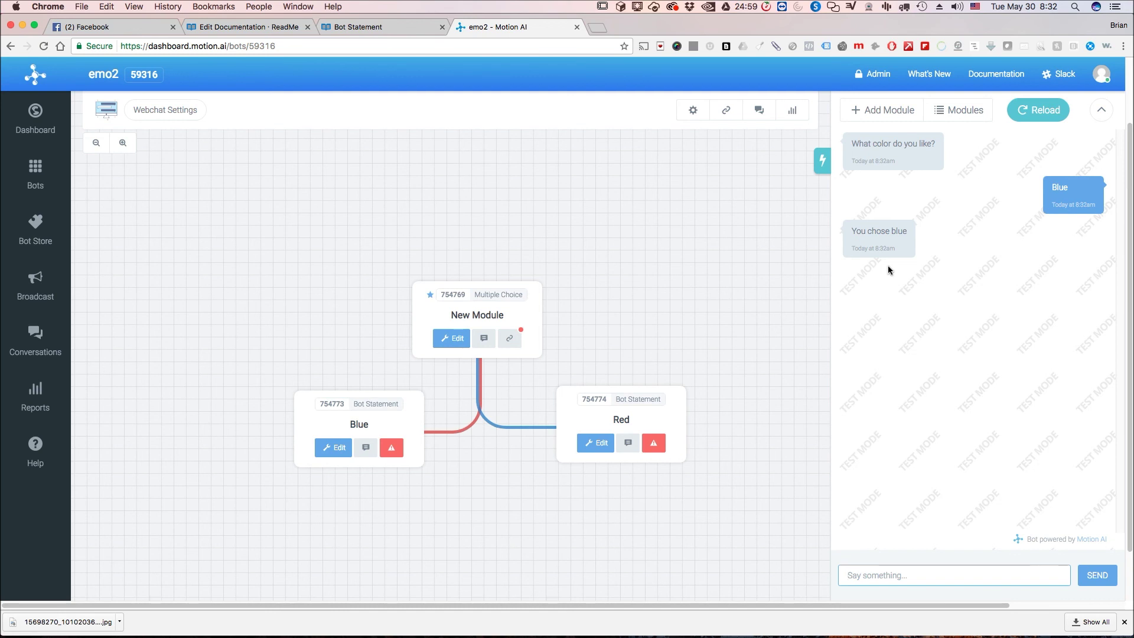
{"action": "left_click", "coordinate": [462, 344]}
Step: Show the colour question's settings: options blue, yellow, red at strictness 85
{"action": "left_click", "coordinate": [461, 345]}
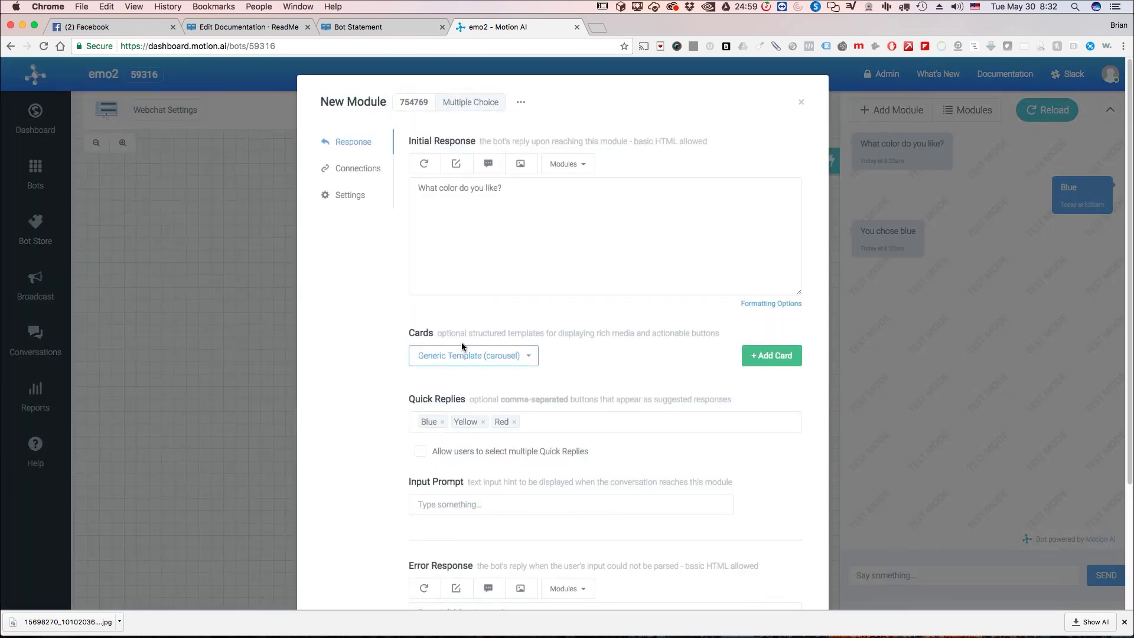
{"action": "left_click", "coordinate": [356, 199]}
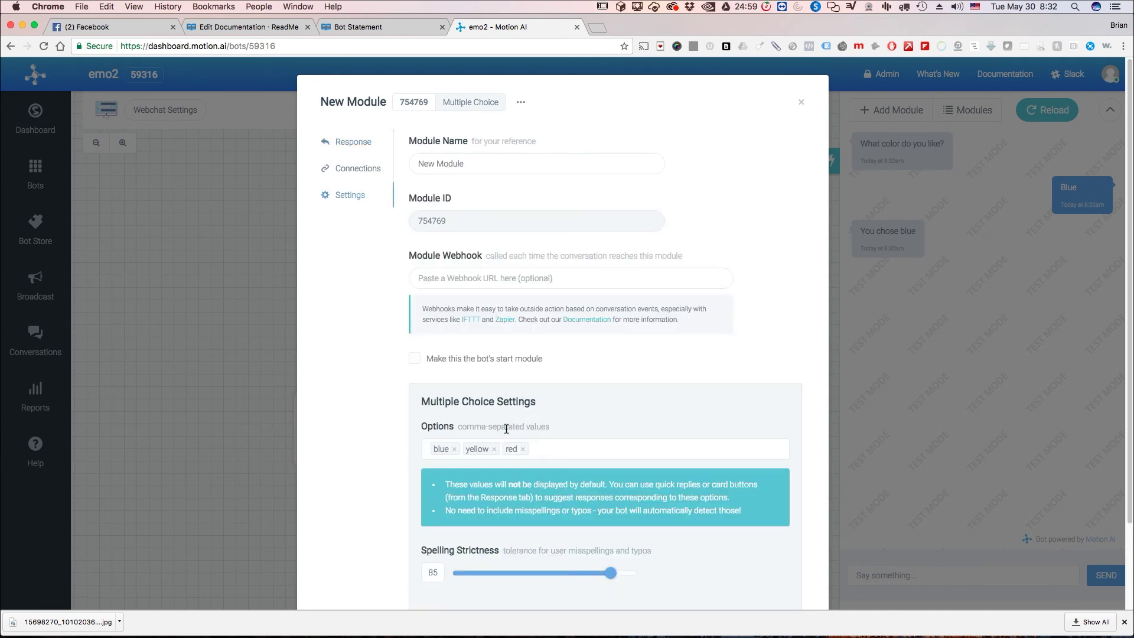